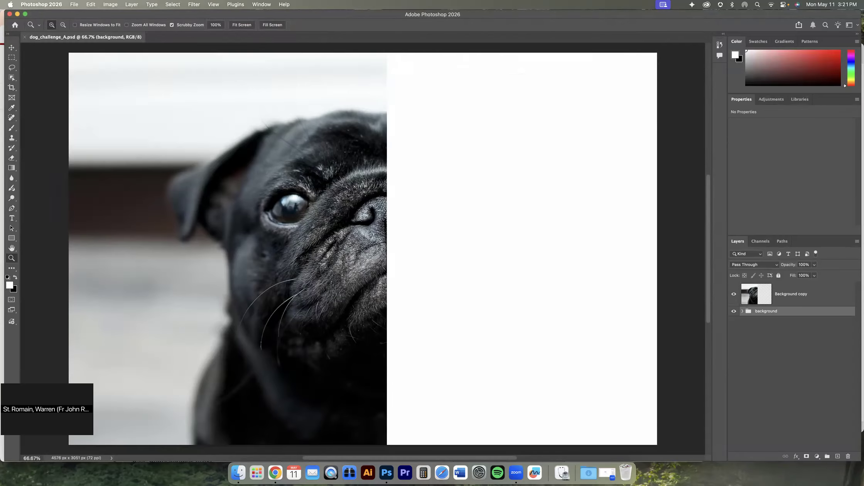
Select the half of the canvas that contains the dog photo with a rectangular selection
click(12, 58)
drag(60, 50, 385, 450)
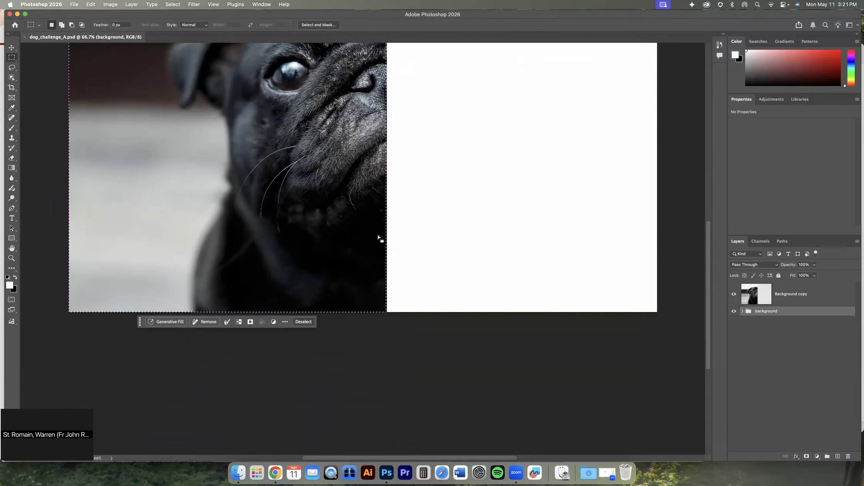
super+click(754, 296)
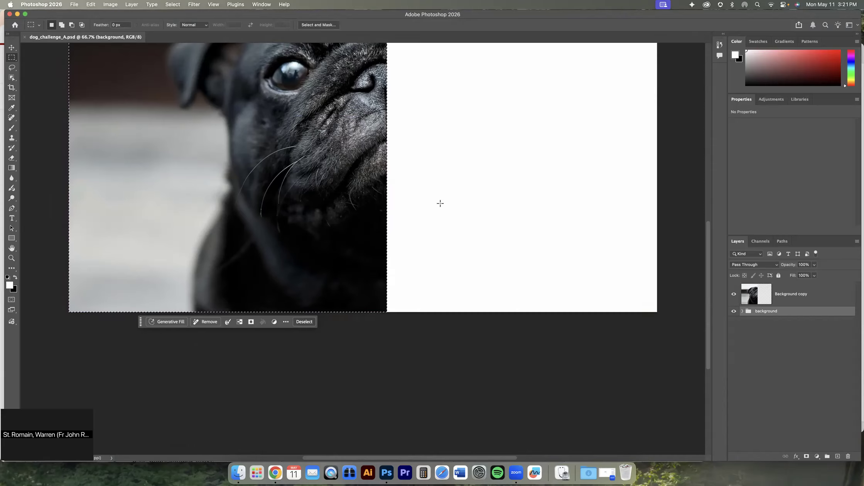
drag(430, 150, 413, 315)
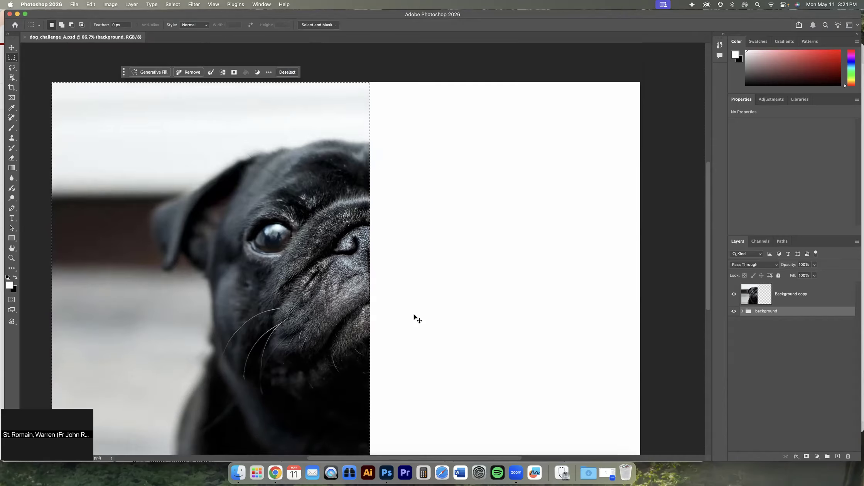
key(super+minus)
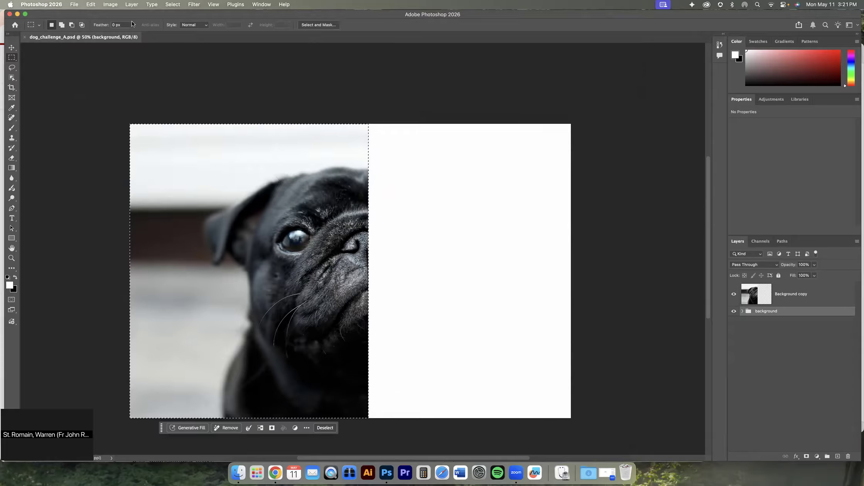
click(91, 5)
click(98, 61)
click(91, 4)
click(91, 5)
click(409, 169)
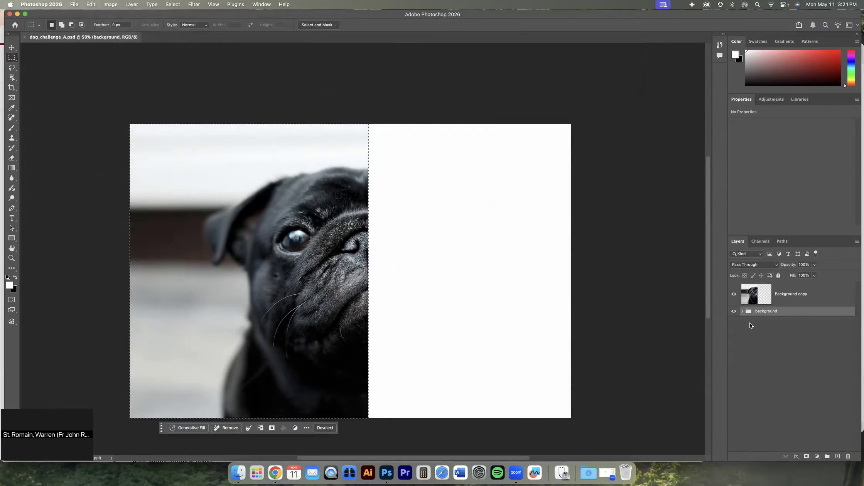
Copy the selected dog half from the Background copy layer and paste it as a new layer
click(777, 304)
click(91, 5)
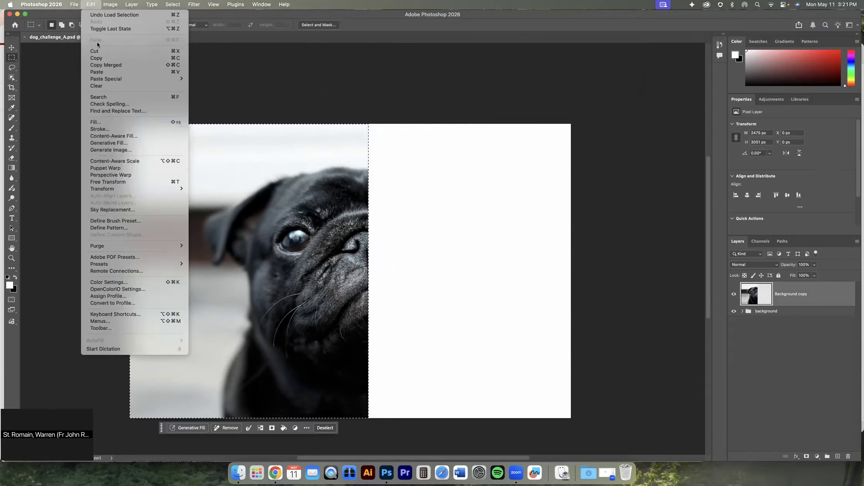
click(97, 58)
click(91, 5)
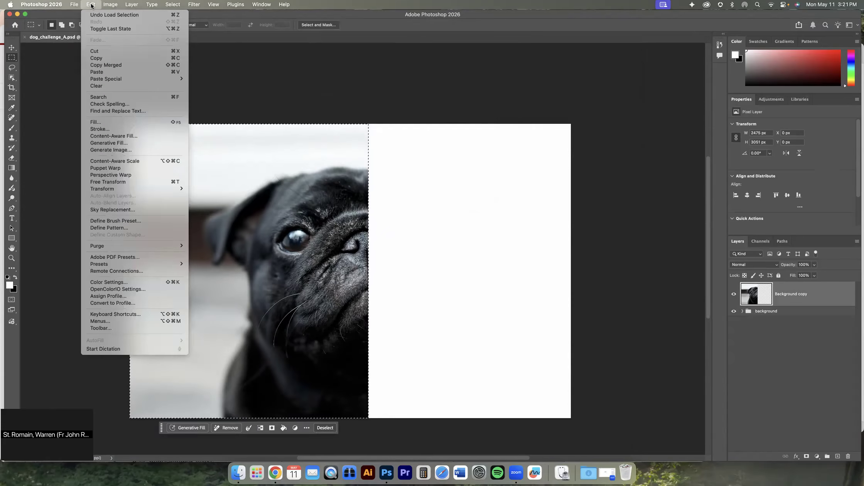
click(99, 71)
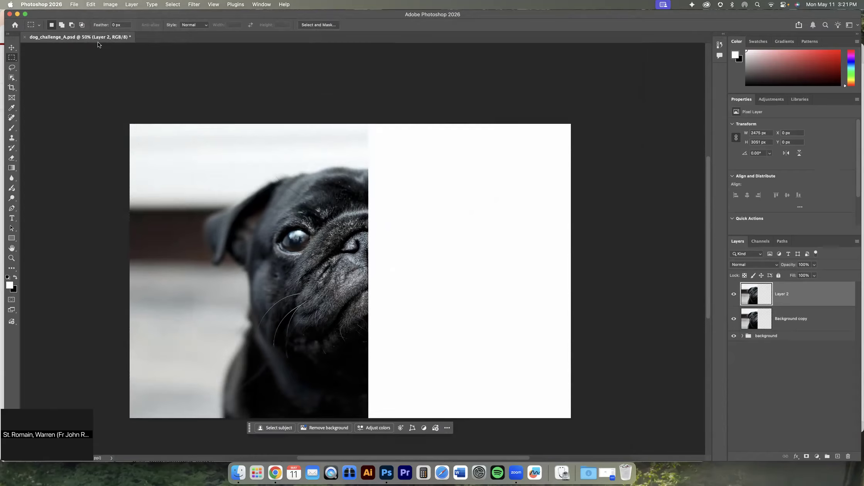
Flip the pasted dog half horizontally and place it over the blank half at X 2455 px, slightly overlapping the original at the face's centre
click(92, 5)
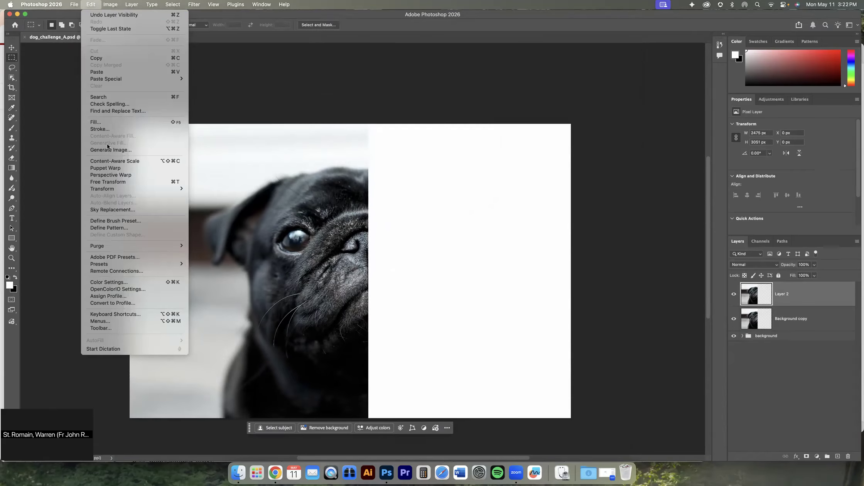
mouse_move(113, 188)
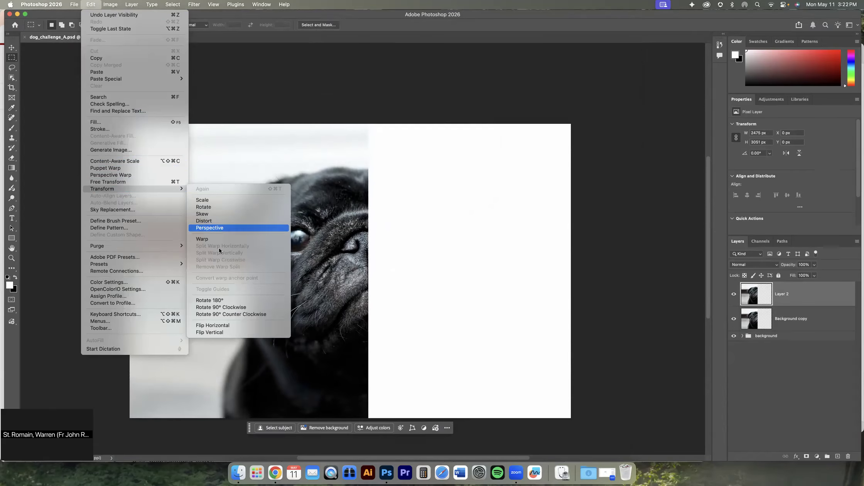
click(224, 323)
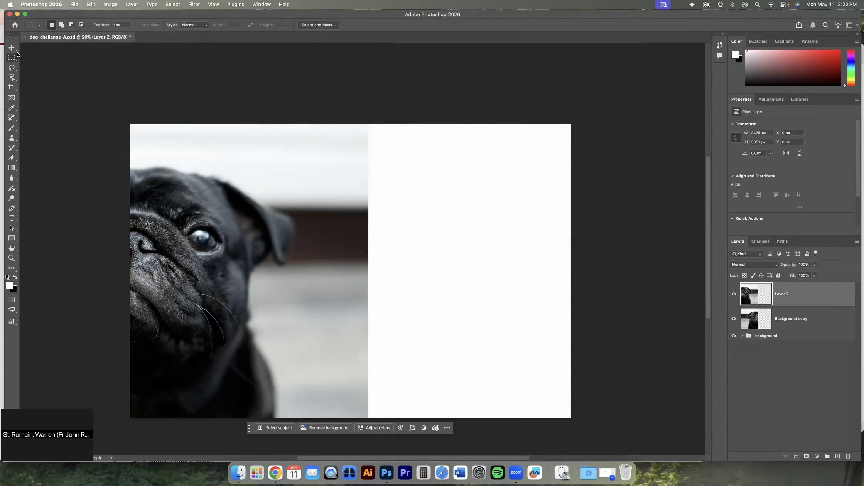
click(12, 48)
drag(181, 187, 423, 196)
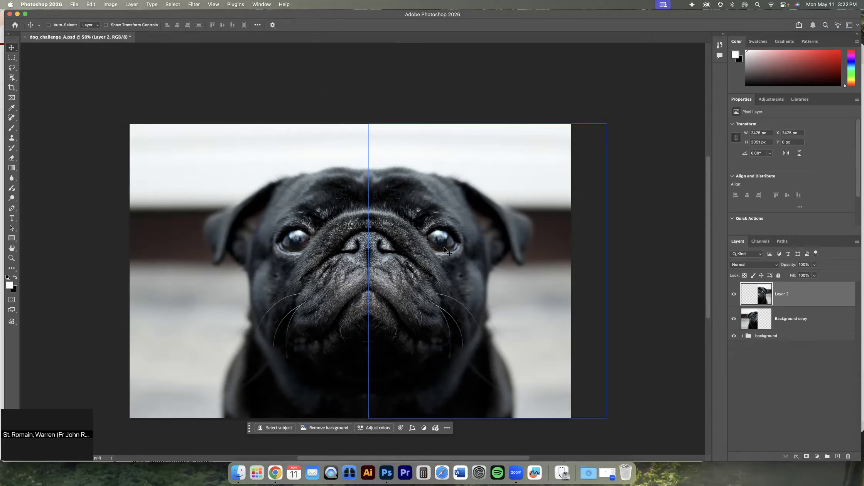
key(shift+Left)
key(shift+Left)
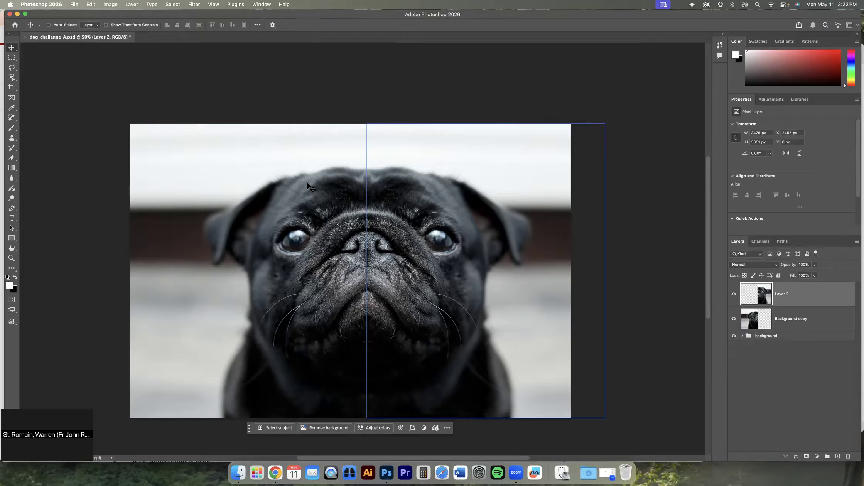
Scale the mirrored half horizontally to about 90% width, keeping its edge at the face's centre fixed
click(90, 4)
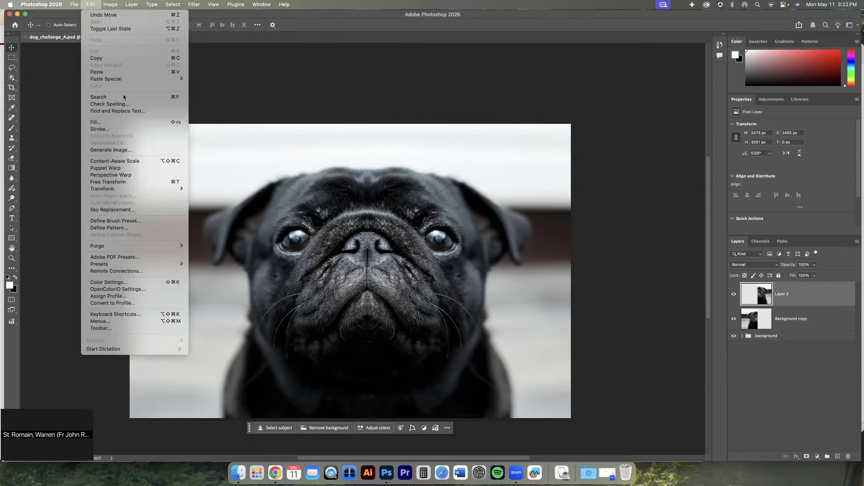
mouse_move(138, 190)
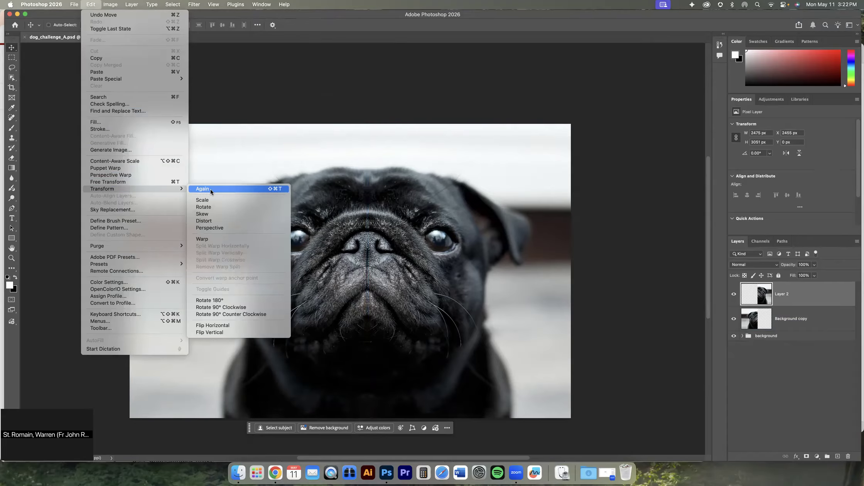
click(216, 199)
drag(604, 271, 580, 264)
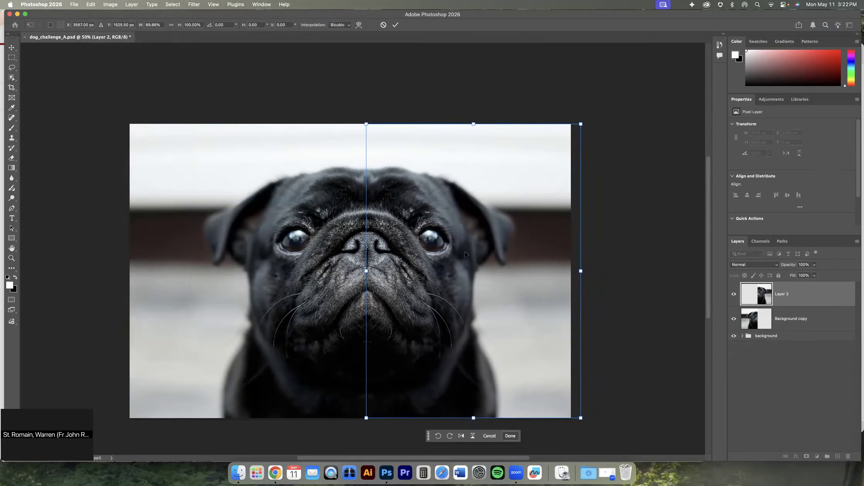
scroll(387, 53, right, 5)
click(395, 25)
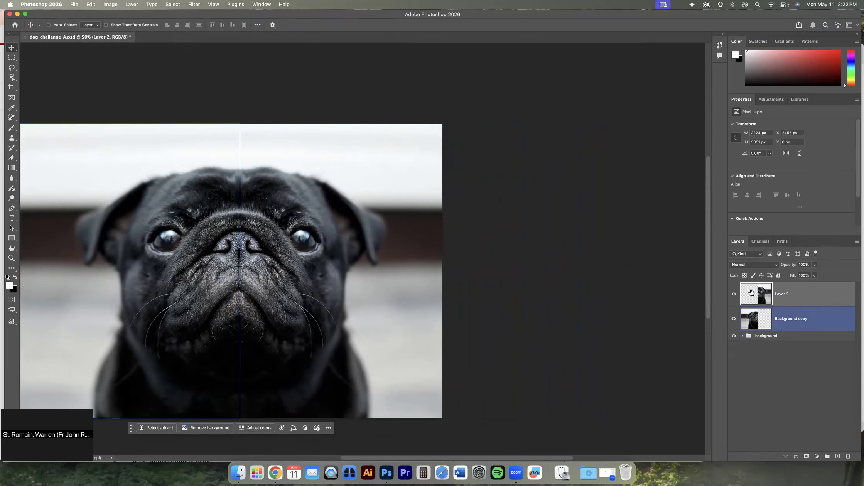
click(734, 294)
click(734, 295)
scroll(413, 261, left, 5)
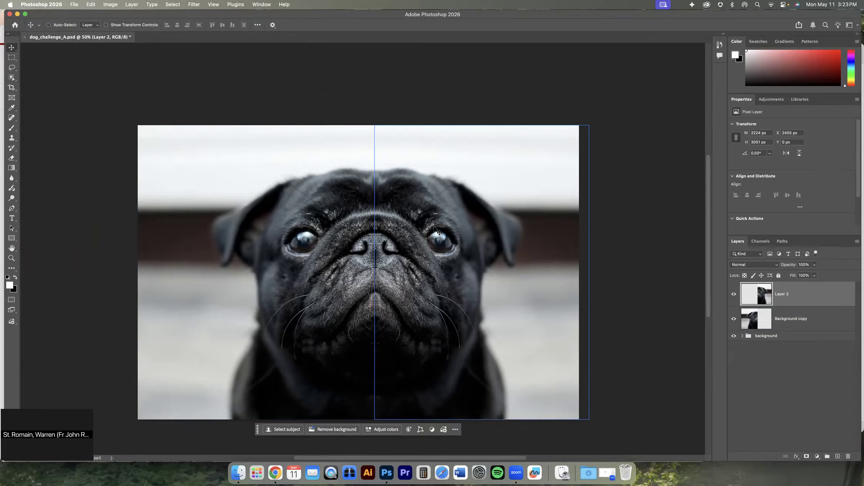
click(91, 5)
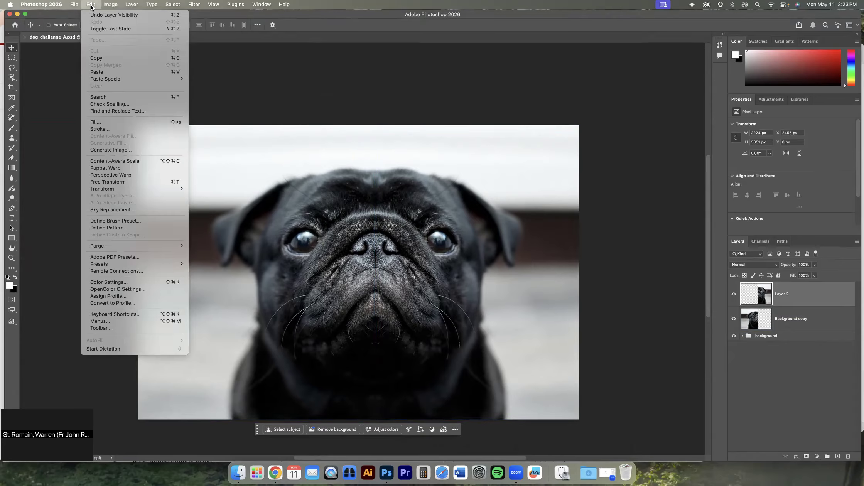
click(90, 168)
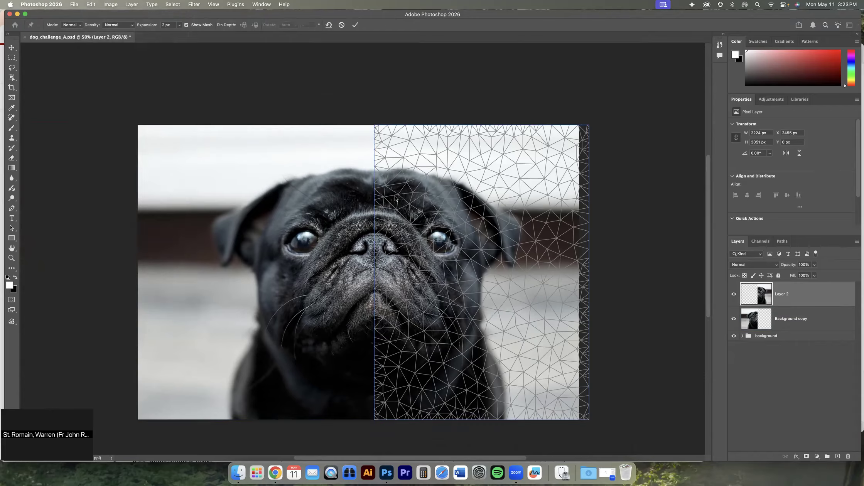
click(382, 166)
key(super+z)
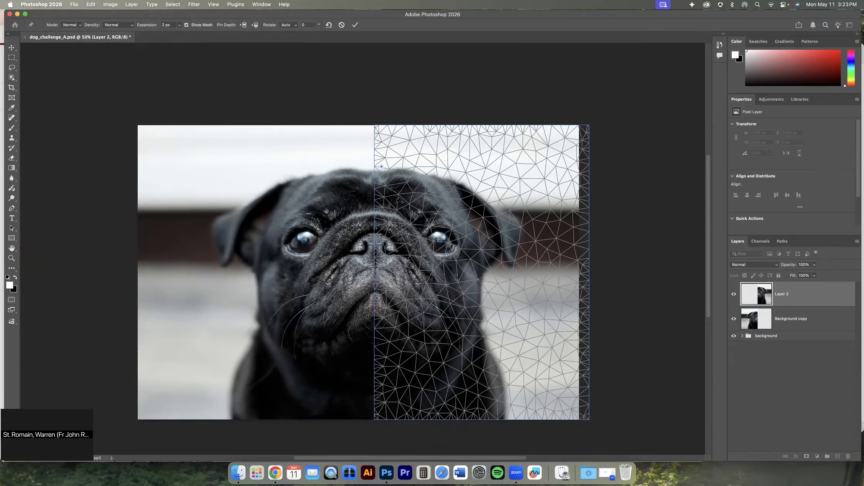
key(Return)
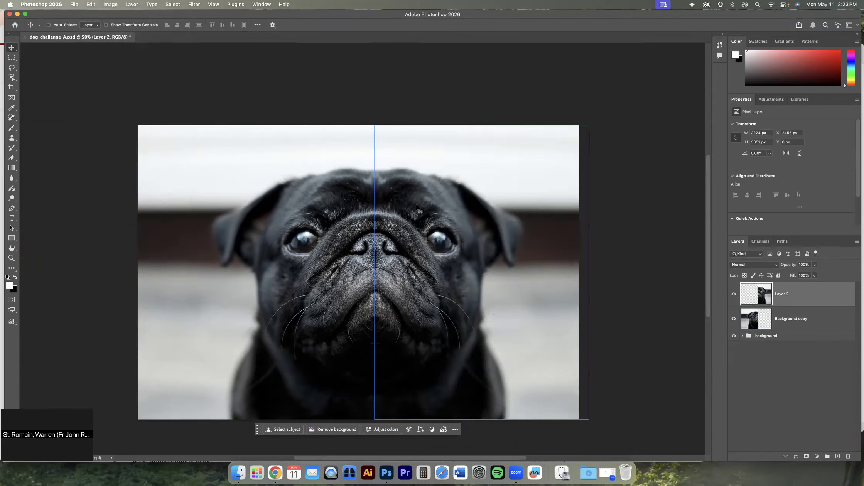
Start a Puppet Warp on the mirrored half and pin the forehead, muzzle and chest along the centre seam
click(94, 6)
click(117, 169)
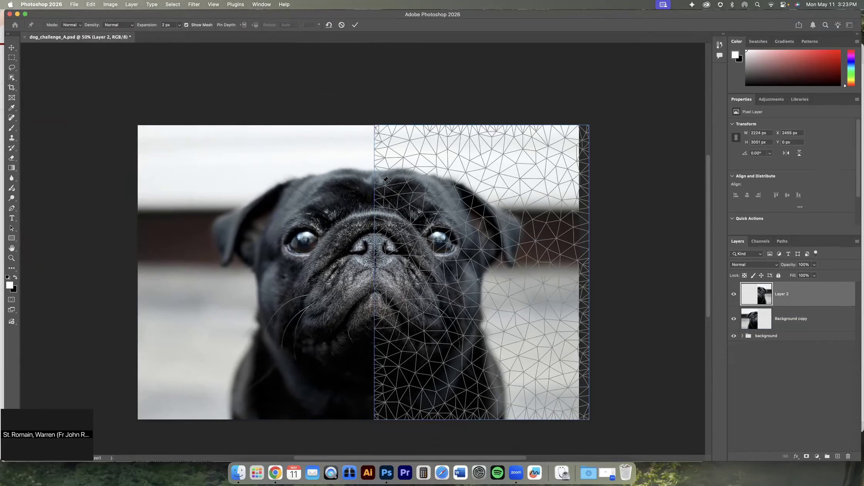
click(383, 182)
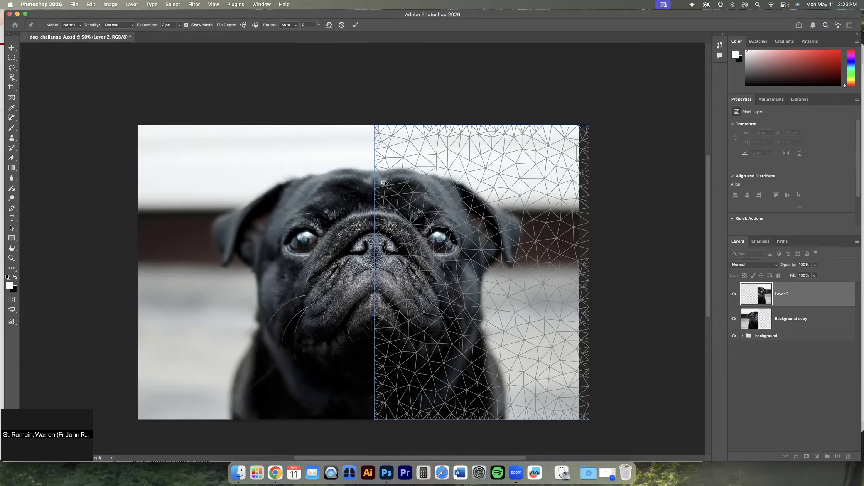
click(387, 273)
click(386, 358)
Add warp pins on the mirrored brow and ear and pull them slightly inward to make that side less symmetrical
click(465, 215)
mouse_move(465, 216)
mouse_down()
mouse_move(474, 207)
mouse_move(470, 215)
mouse_move(465, 200)
mouse_move(468, 210)
mouse_up()
key(ctrl+z)
click(422, 202)
drag(422, 202, 414, 200)
drag(465, 217, 496, 267)
click(500, 242)
click(505, 262)
Add warp pins around the mirrored cheek, muzzle and jaw and shift them slightly to reshape that side of the face
click(442, 285)
drag(442, 285, 436, 285)
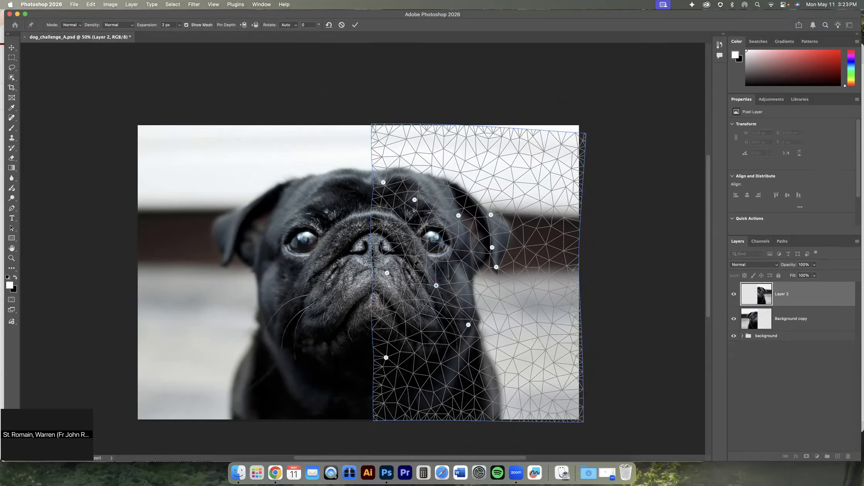
drag(421, 265, 423, 265)
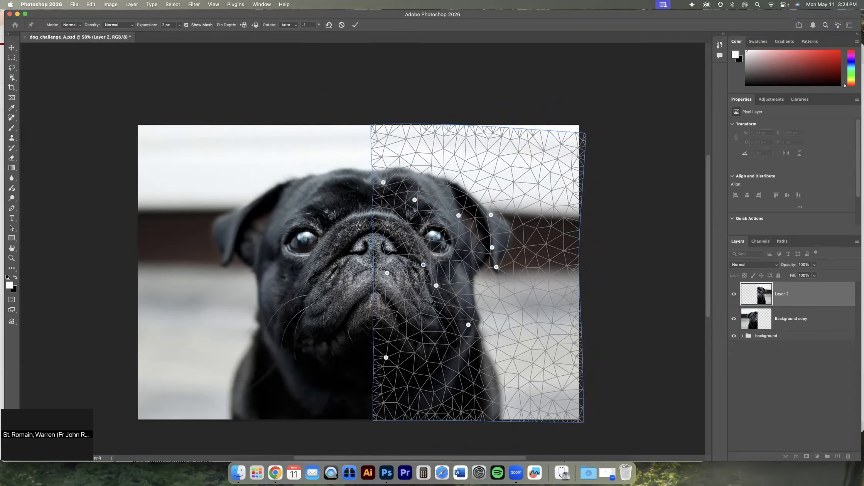
drag(436, 285, 447, 288)
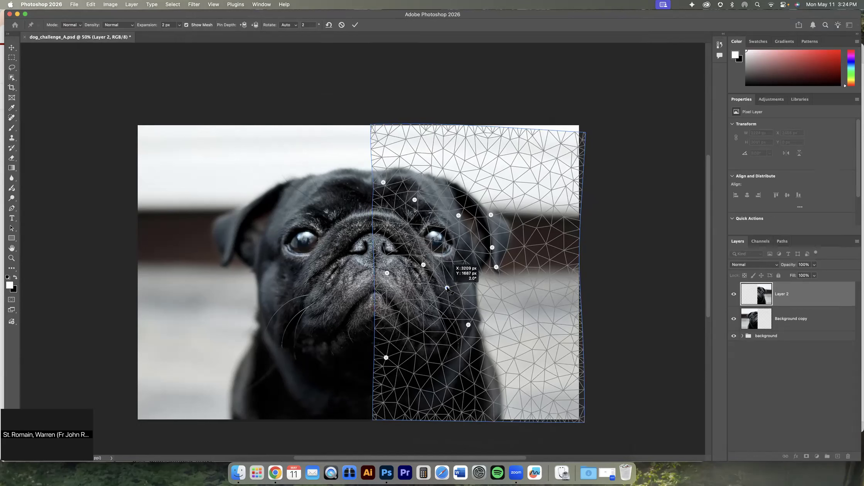
click(416, 318)
mouse_move(416, 318)
mouse_down()
mouse_move(425, 302)
mouse_move(412, 317)
mouse_up()
mouse_move(468, 325)
mouse_down()
mouse_move(477, 309)
mouse_move(459, 324)
mouse_up()
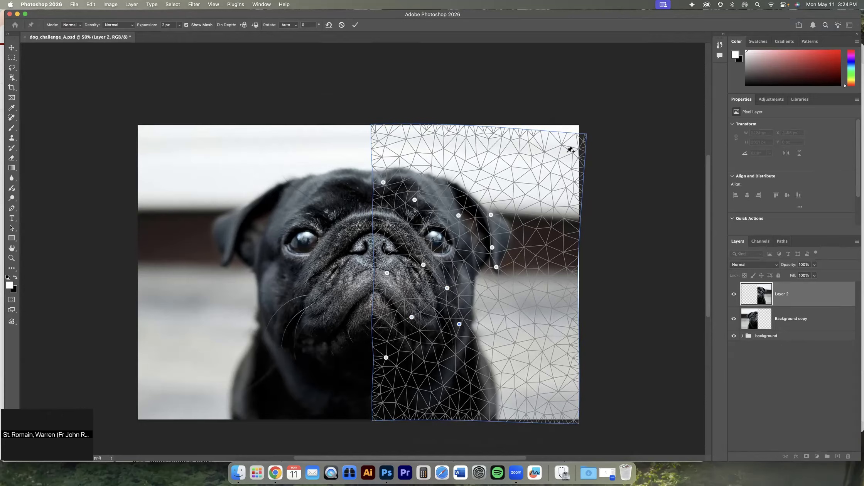
Pin and stretch the warped layer's outer corner, upper edge and side edge to cover the canvas, and apply the Puppet Warp
drag(586, 136, 582, 124)
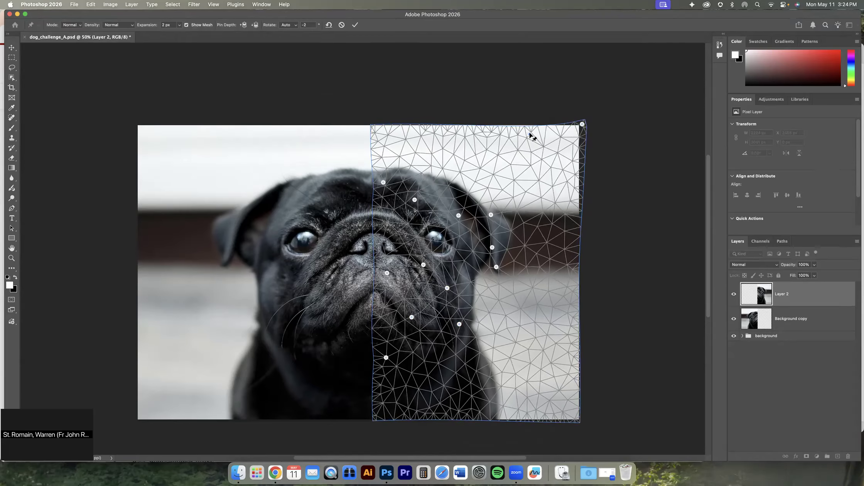
drag(530, 133, 527, 127)
click(572, 271)
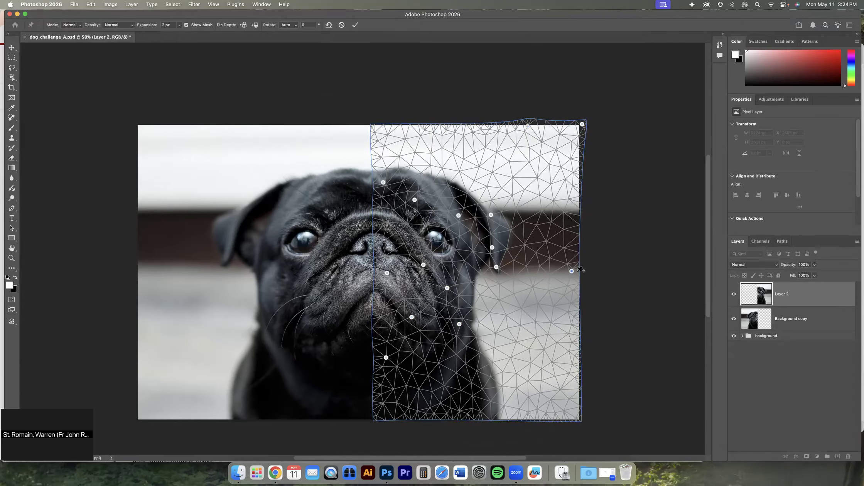
mouse_move(572, 271)
mouse_down()
mouse_move(598, 255)
mouse_move(584, 272)
mouse_up()
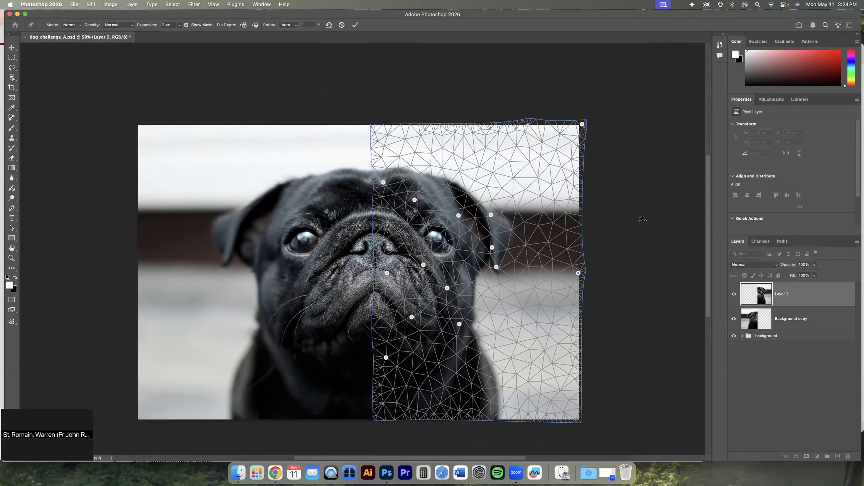
click(355, 25)
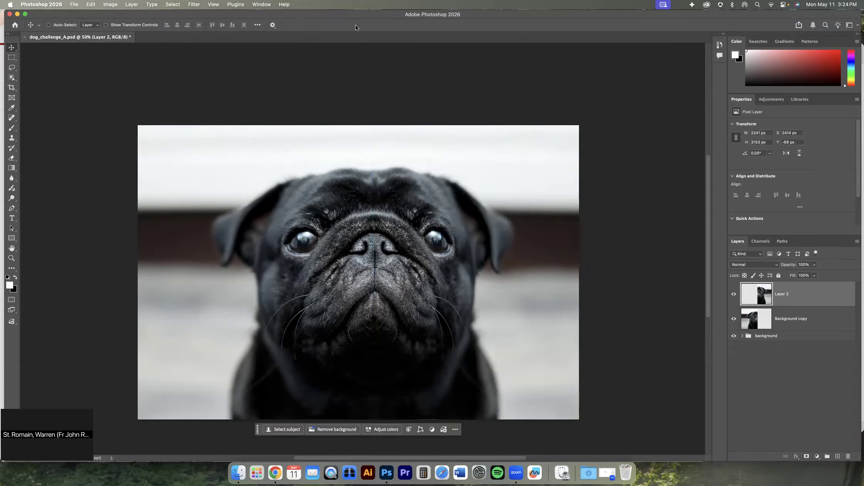
click(735, 296)
click(736, 295)
Duplicate the Background copy layer and flip the duplicate horizontally
click(791, 319)
drag(793, 324, 838, 456)
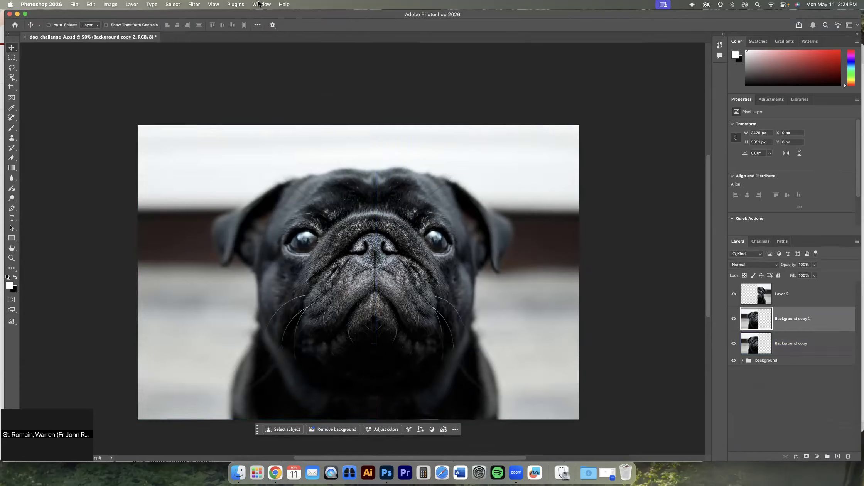
click(91, 5)
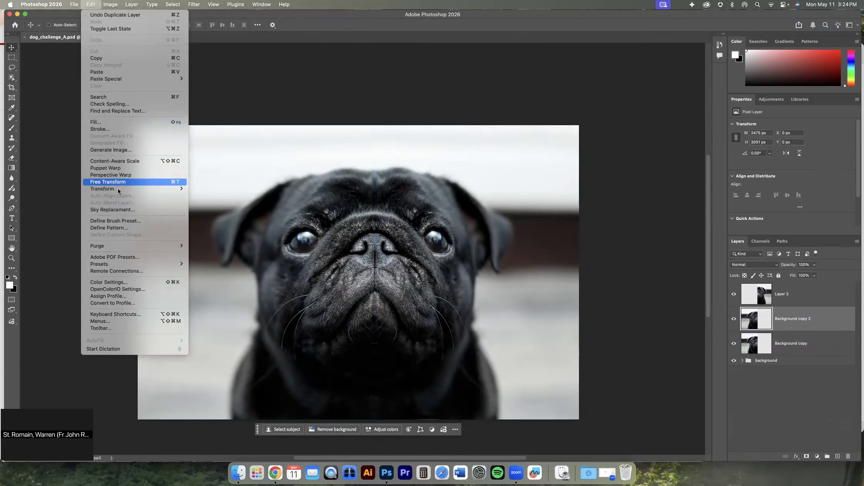
mouse_move(117, 188)
click(233, 324)
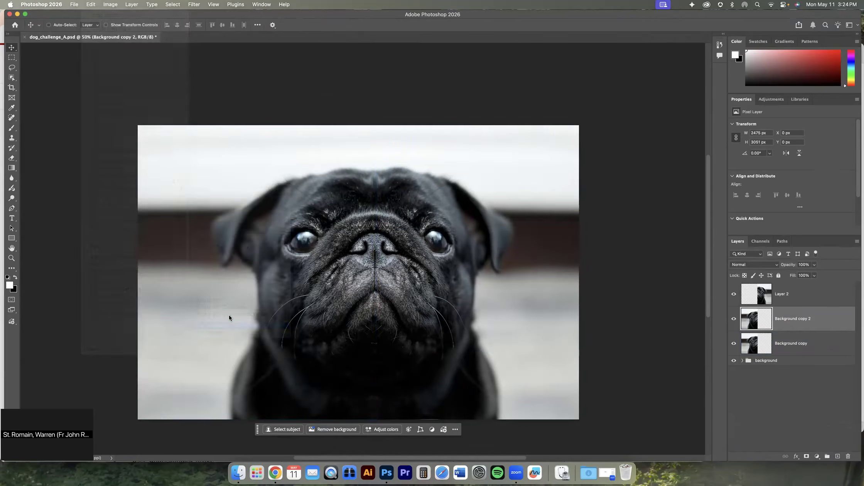
Move the flipped Background copy 2 layer over the missing half, stack it above Layer 2 and align it to the face's centre line
drag(227, 289, 437, 274)
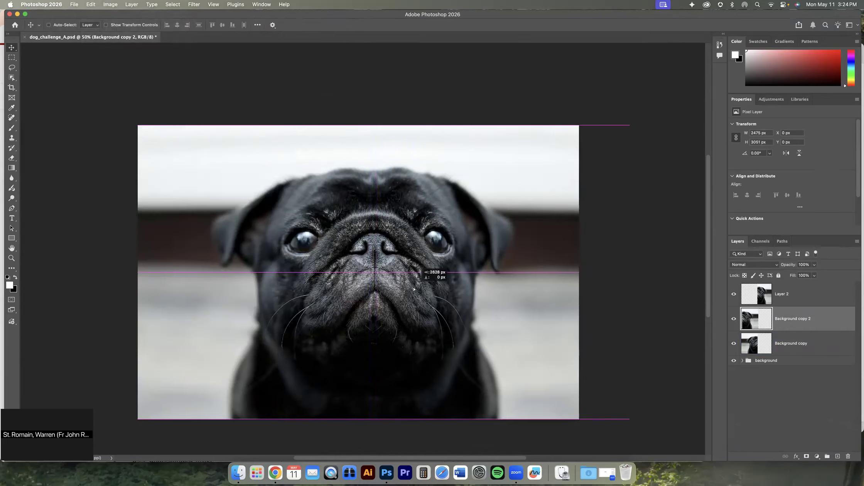
click(811, 305)
drag(812, 304, 810, 324)
drag(485, 262, 461, 261)
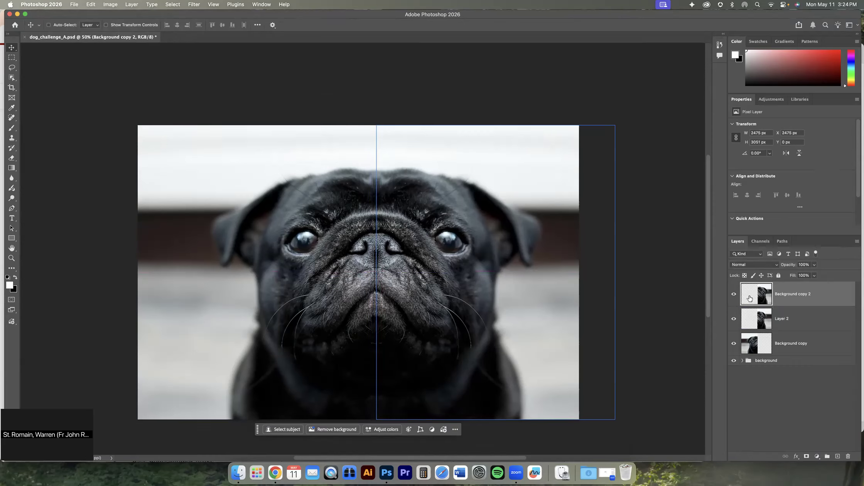
Toggle the Background copy 2 layer to compare the plain mirror with the warped half, and leave it hidden
click(734, 295)
click(735, 296)
click(735, 295)
click(735, 295)
click(735, 296)
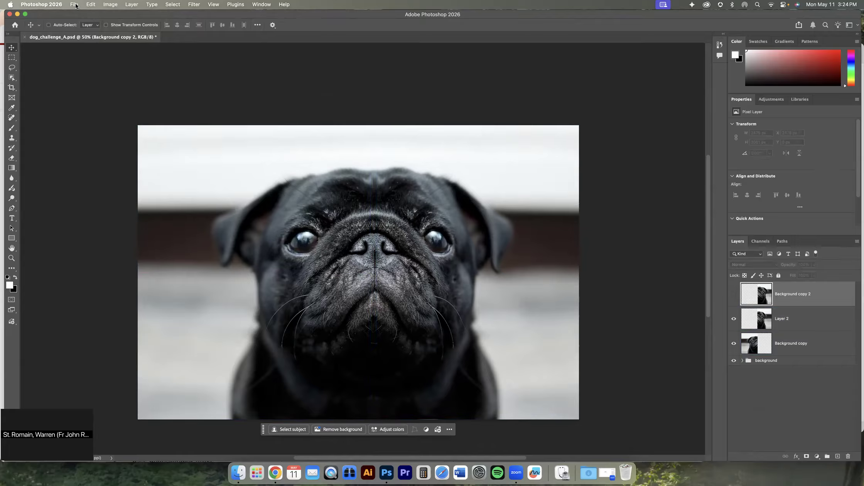
Resize the whole image to 50 percent of its width and height
click(109, 4)
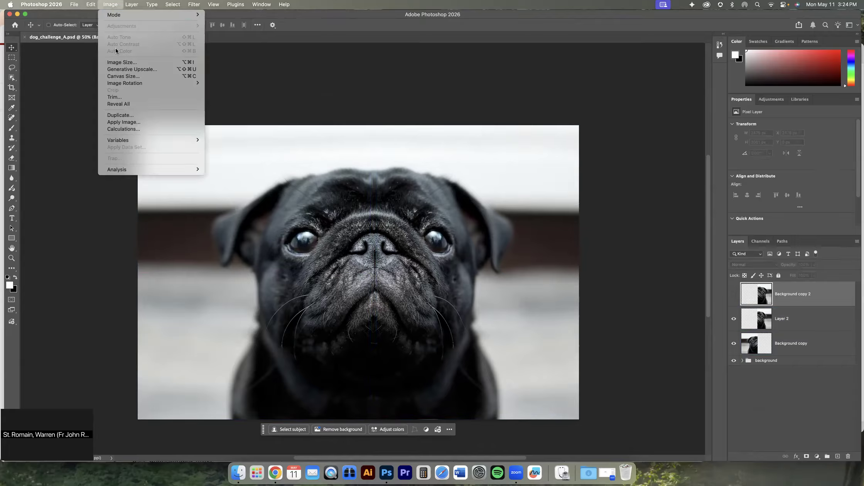
click(122, 62)
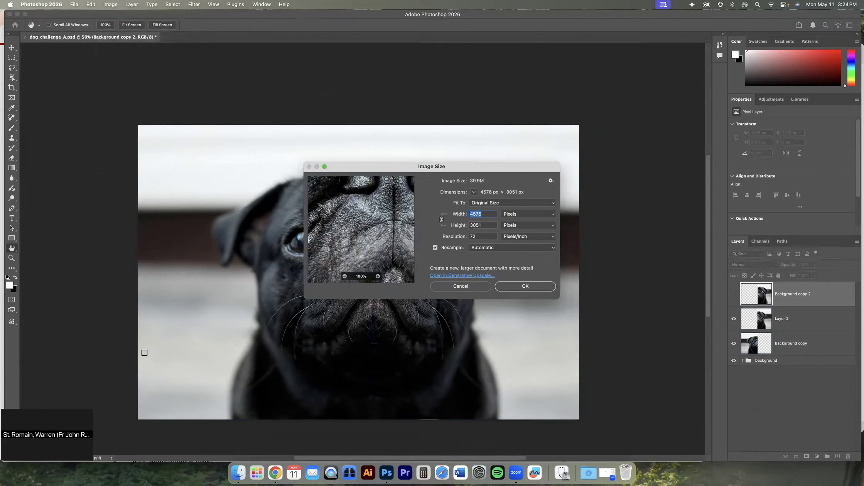
drag(50, 401, 68, 360)
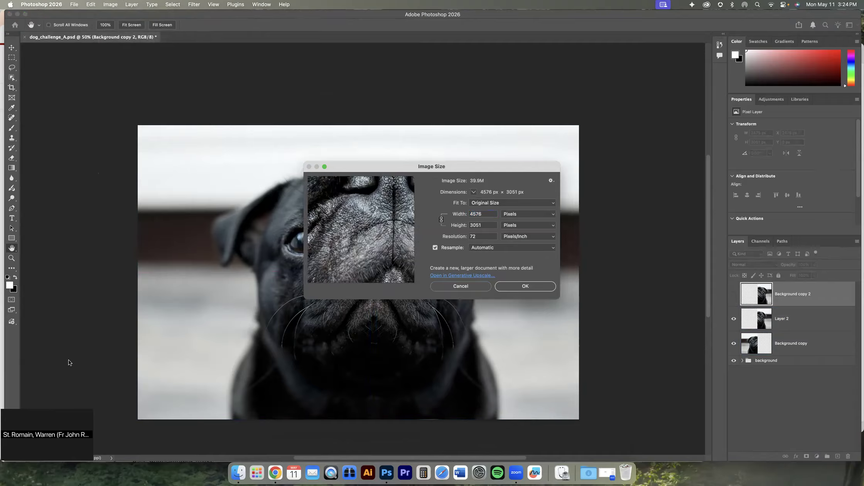
double_click(485, 213)
text(50)
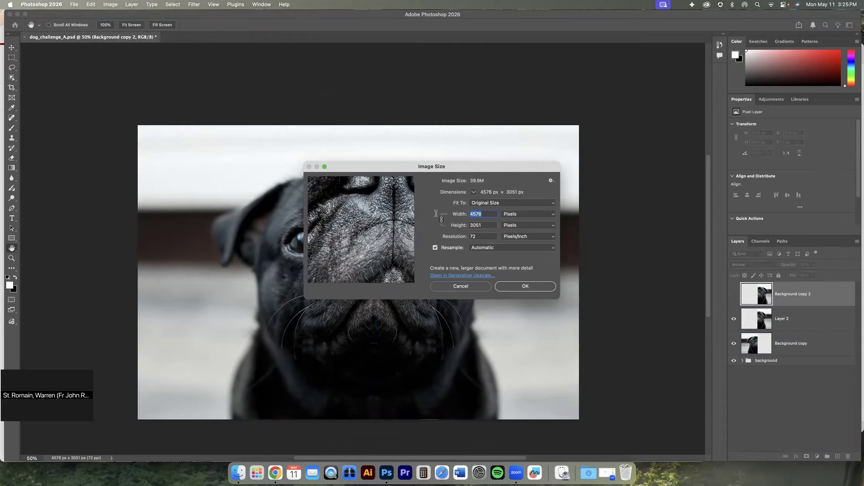
click(542, 215)
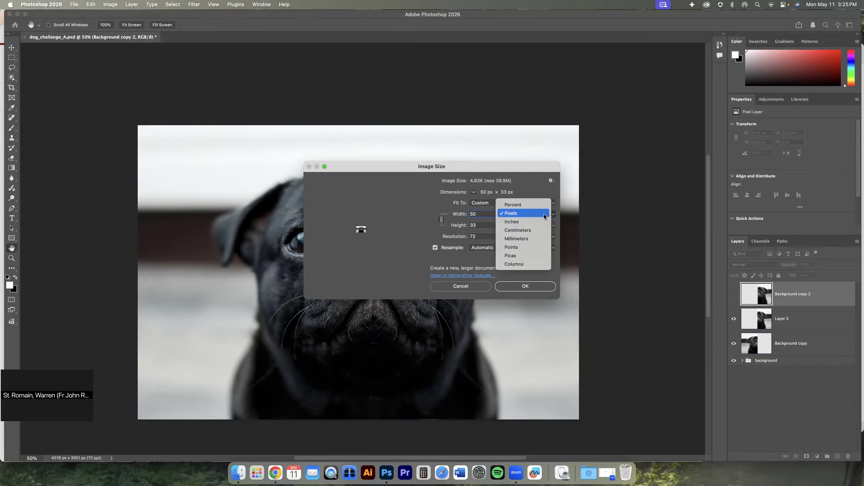
click(537, 206)
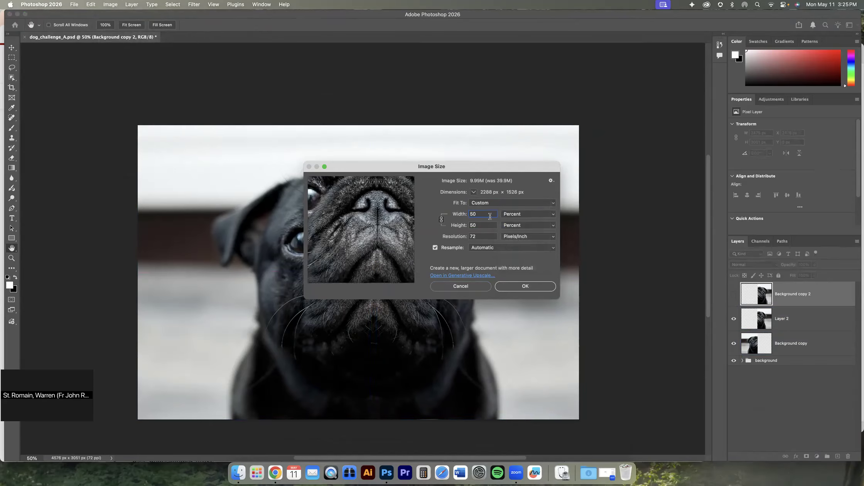
click(510, 288)
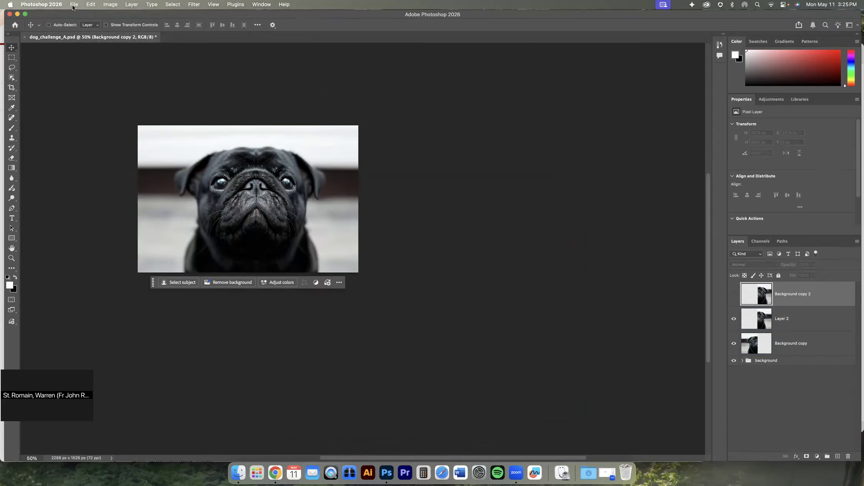
Check the resized image's dimensions in pixels in the Image Size dialog and cancel the dialog
click(112, 5)
click(113, 5)
double_click(12, 258)
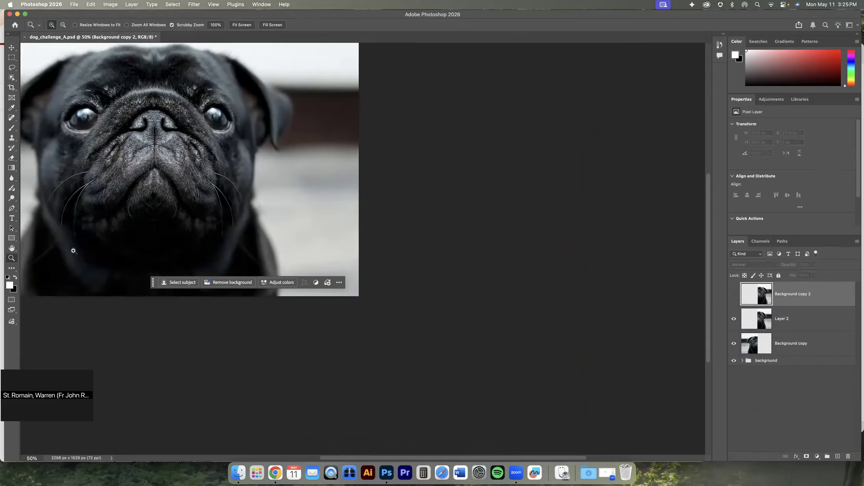
click(146, 211)
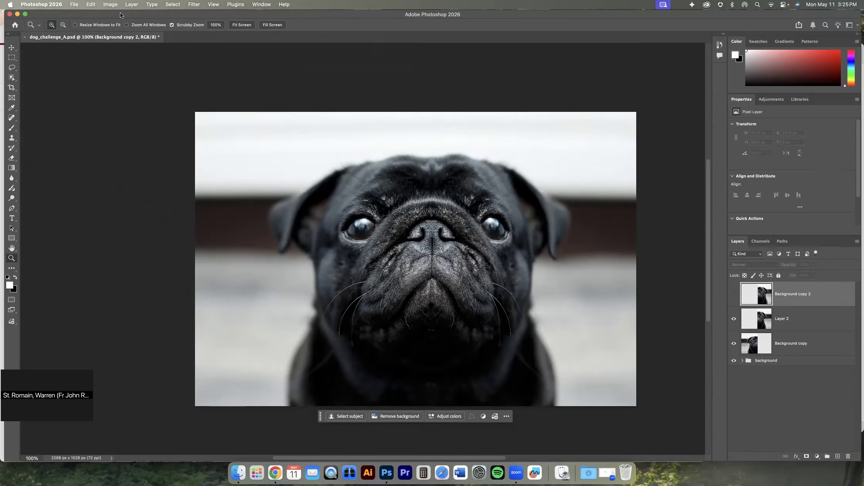
click(112, 6)
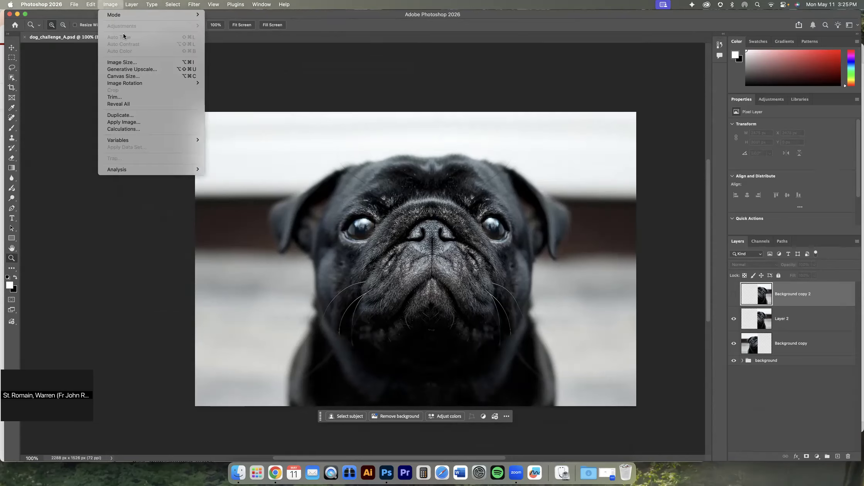
click(131, 63)
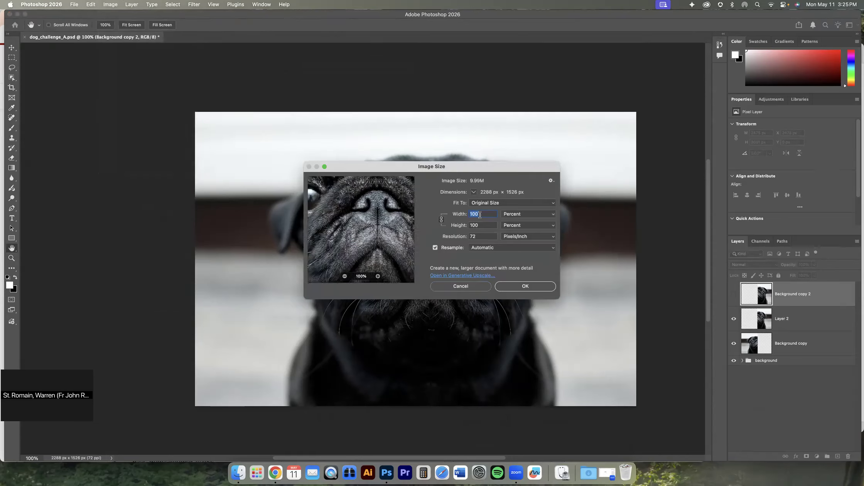
click(513, 214)
click(512, 221)
click(472, 288)
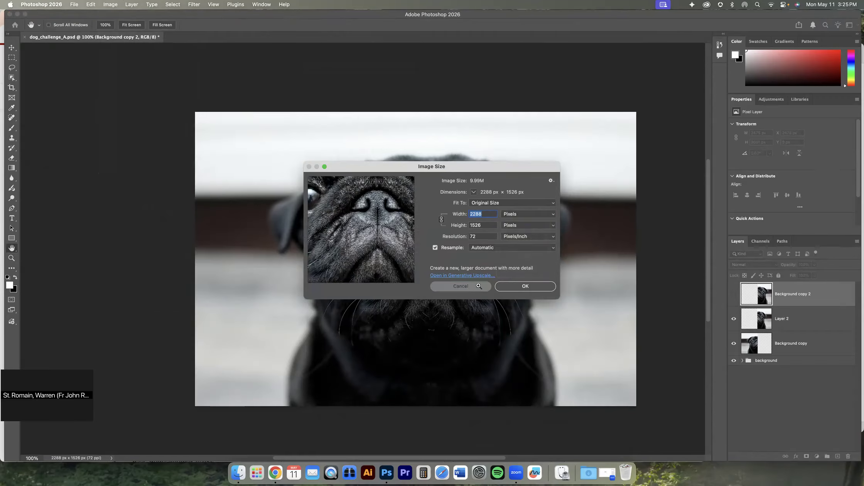
Start exporting the image with Export As in PNG format and set the export width to 700 px
click(76, 5)
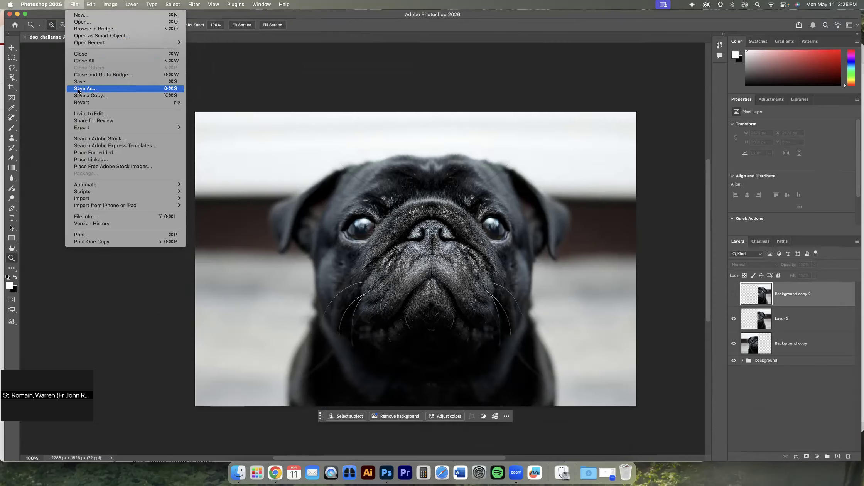
mouse_move(71, 125)
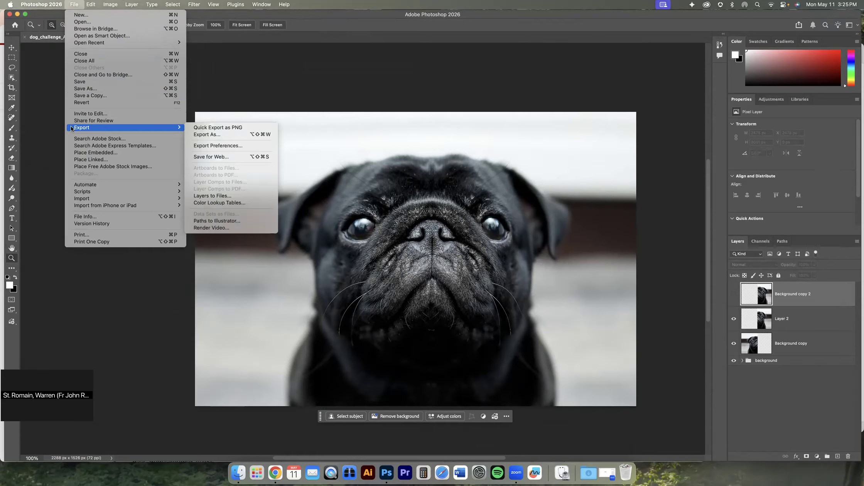
click(204, 134)
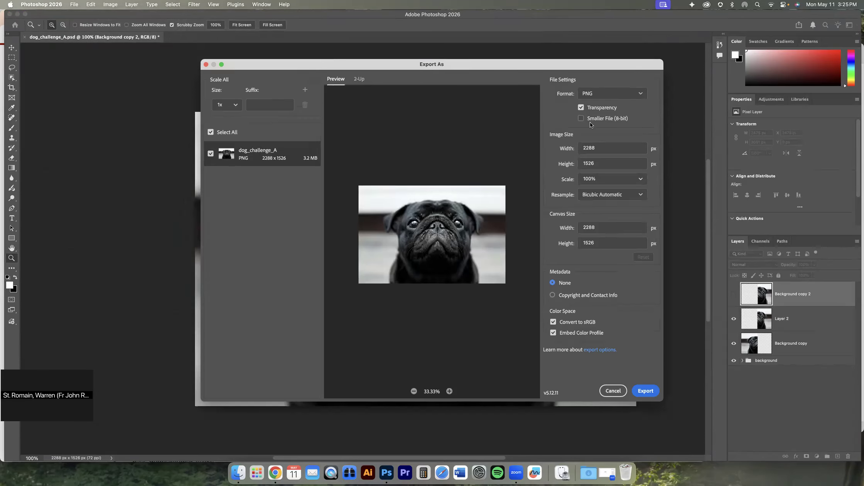
click(601, 149)
text(700)
click(599, 162)
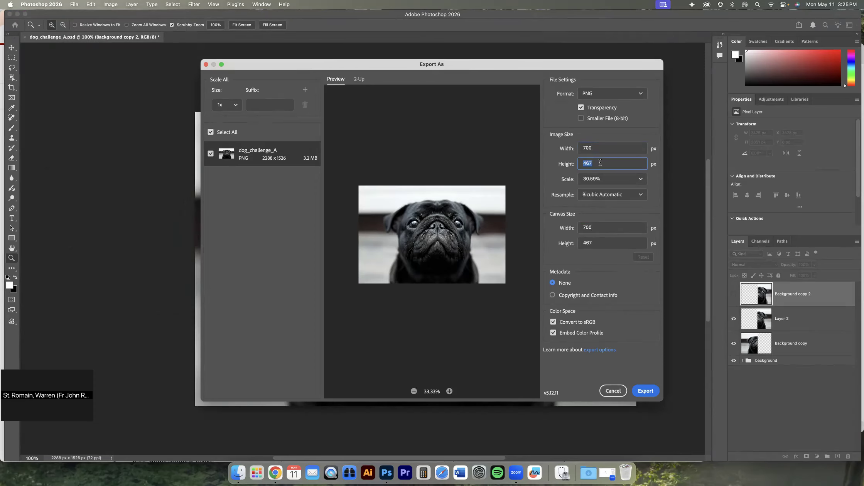